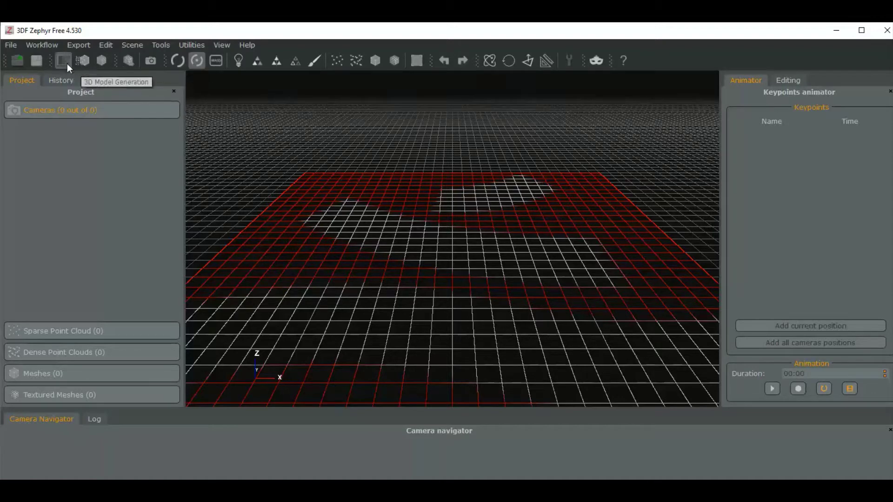
Start a new project in the Project Wizard and advance to the photo selection page
{"action": "left_click", "coordinate": [192, 45]}
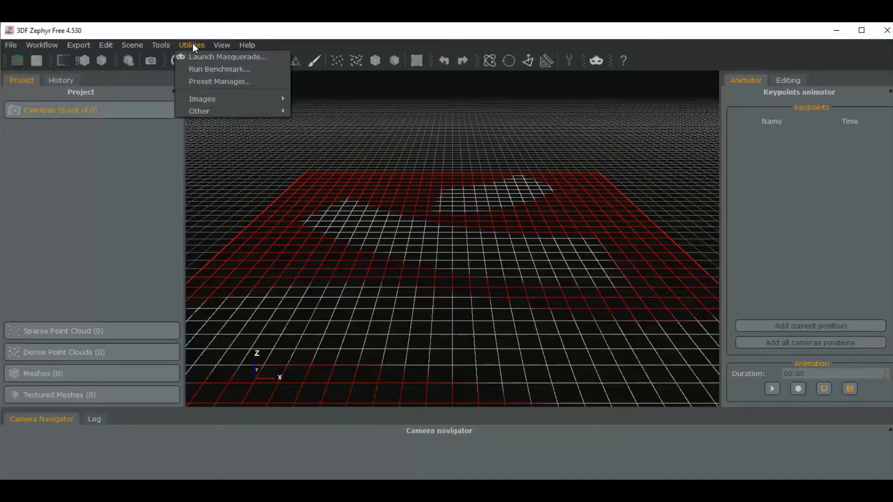
{"action": "mouse_move", "coordinate": [202, 100]}
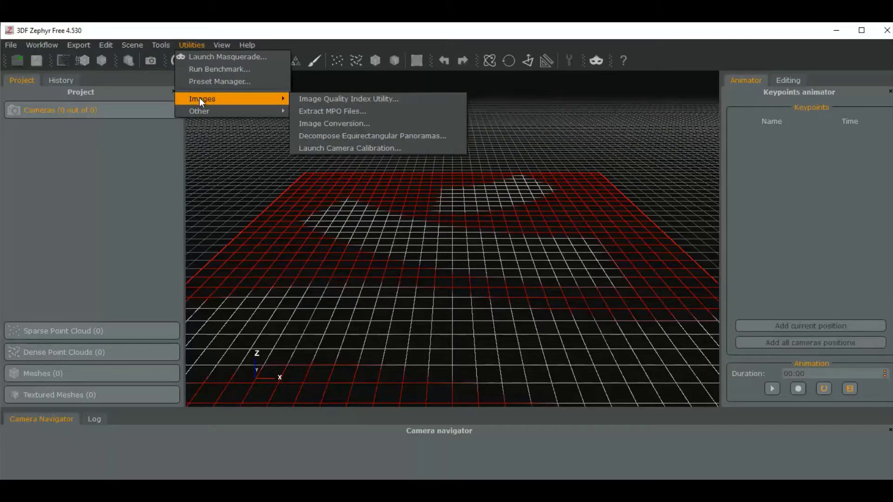
{"action": "left_click", "coordinate": [62, 59]}
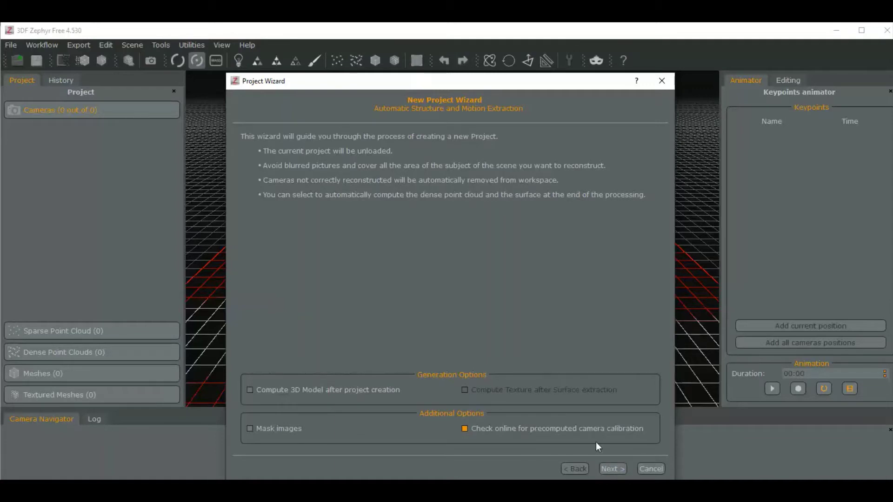
{"action": "left_click", "coordinate": [609, 469]}
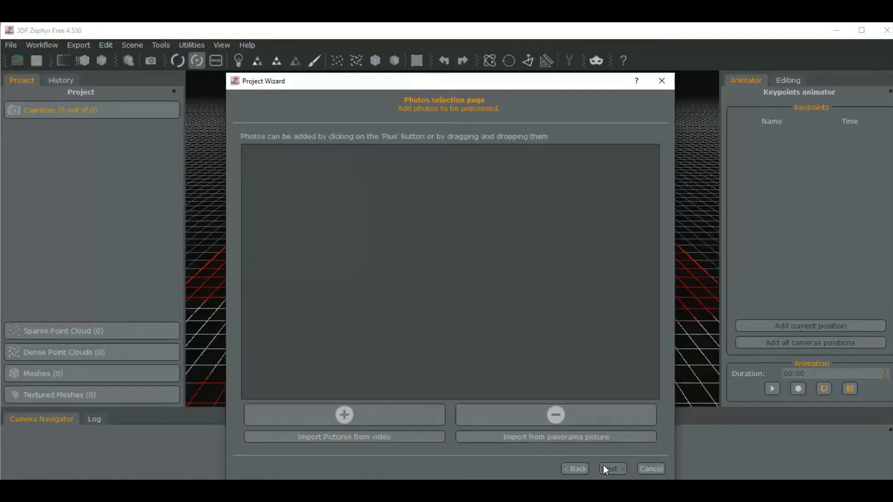
Add all 36 DSC photos from the rodman-owl folder and continue to camera calibration
{"action": "left_click", "coordinate": [346, 414]}
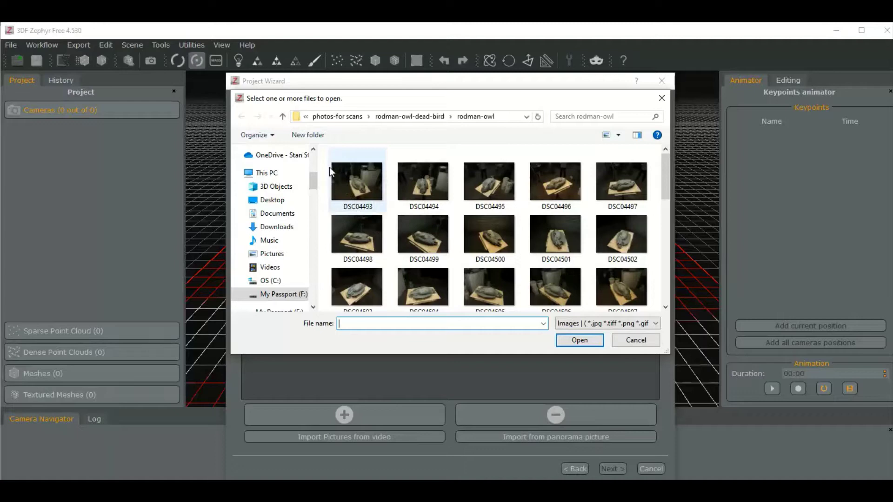
{"action": "left_click_drag", "start_coordinate": [329, 167], "coordinate": [599, 332]}
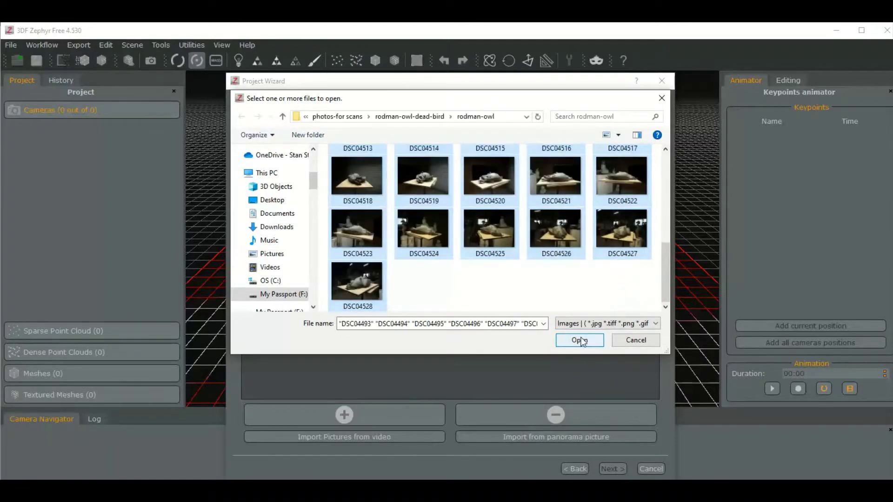
{"action": "left_click", "coordinate": [600, 340]}
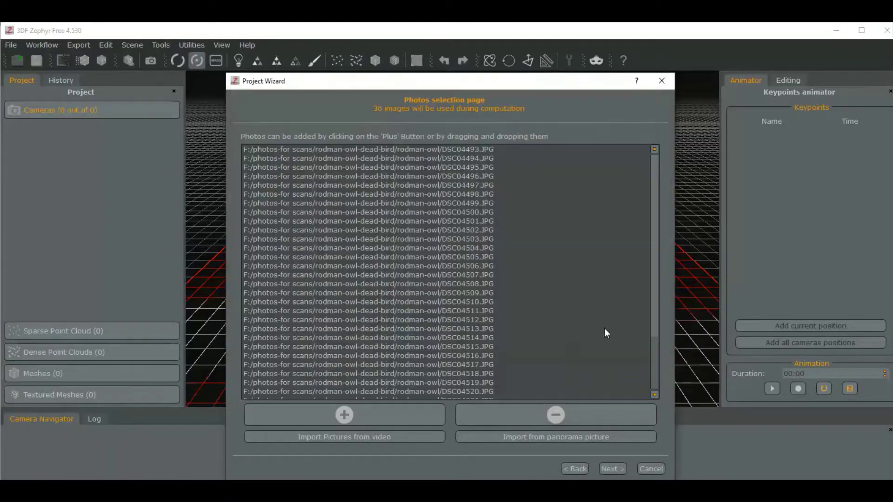
{"action": "left_click", "coordinate": [609, 469]}
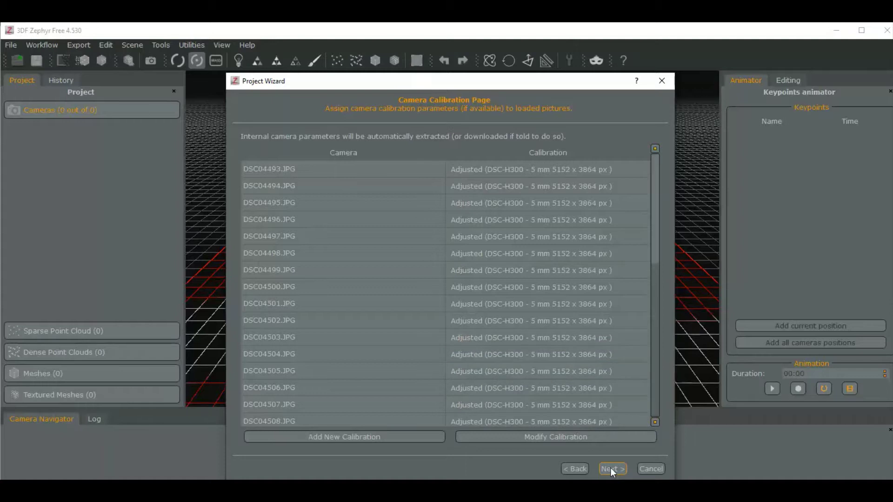
Set camera orientation to the Close Range category with the Default preset
{"action": "left_click", "coordinate": [611, 469]}
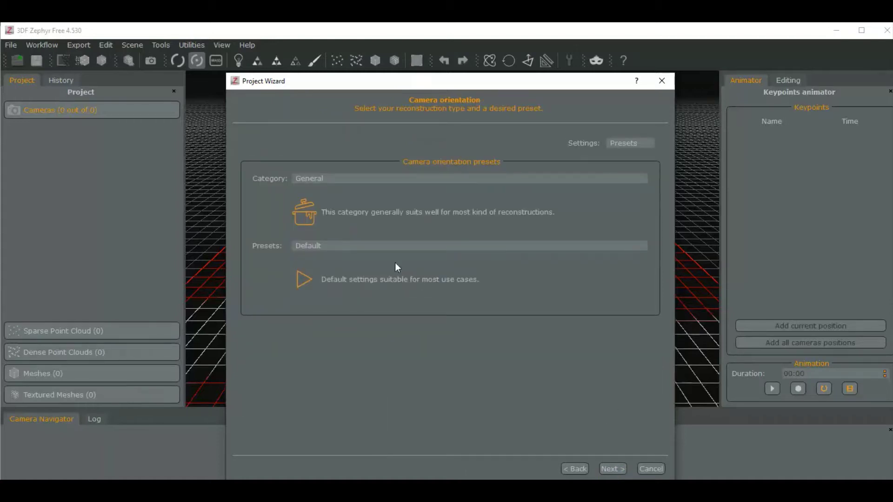
{"action": "left_click", "coordinate": [313, 178]}
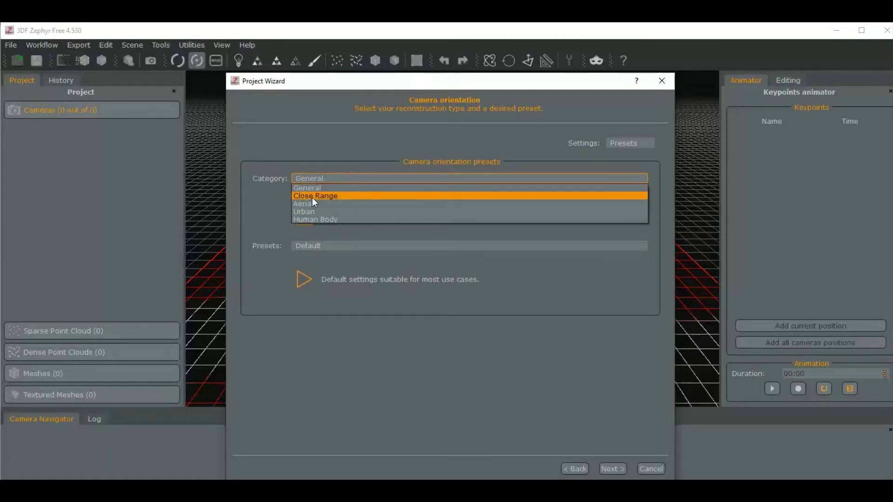
{"action": "left_click", "coordinate": [323, 196]}
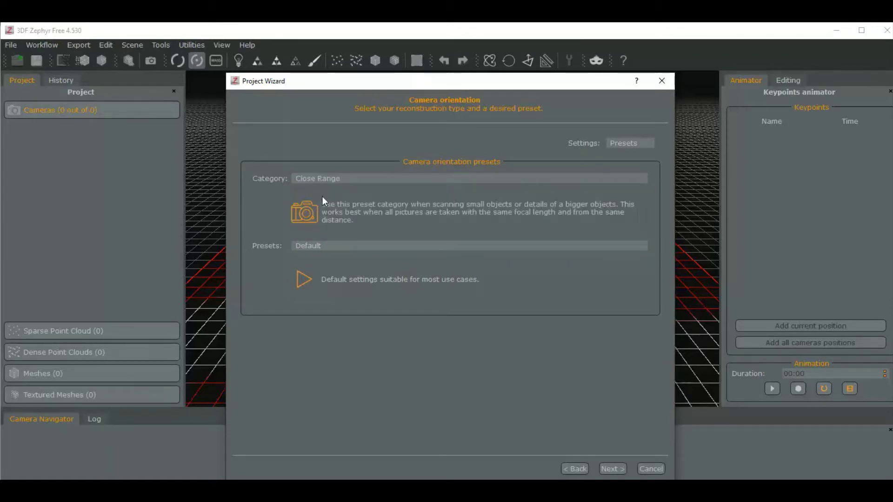
{"action": "left_click", "coordinate": [347, 179]}
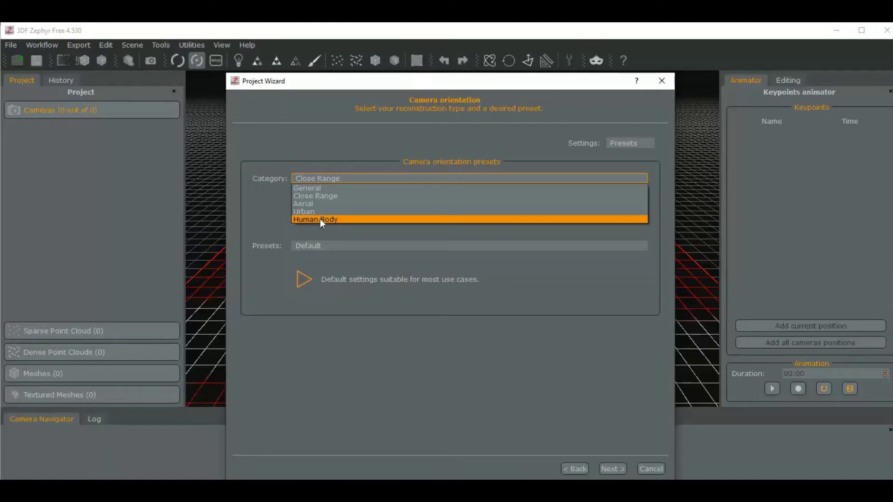
{"action": "left_click", "coordinate": [329, 198]}
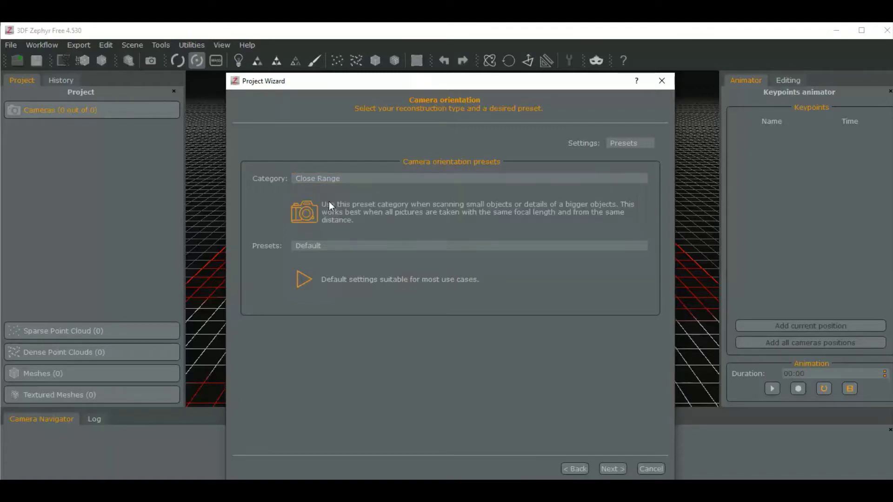
{"action": "left_click", "coordinate": [322, 245]}
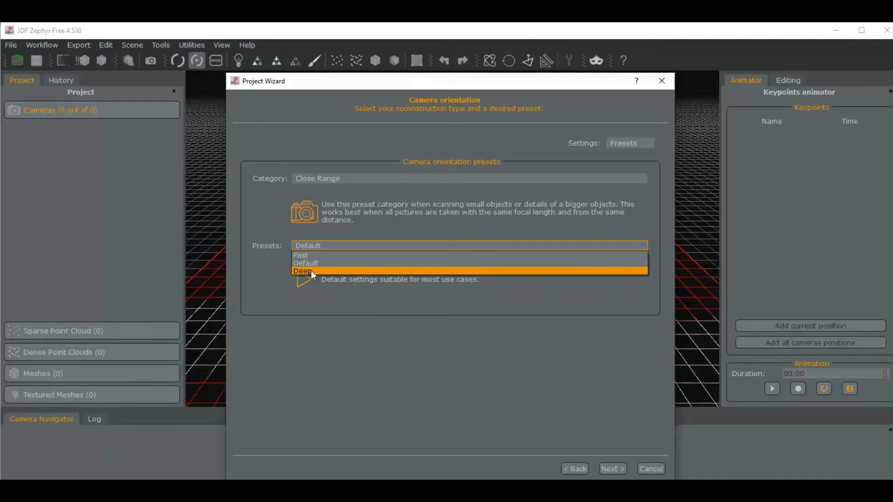
{"action": "left_click", "coordinate": [315, 264]}
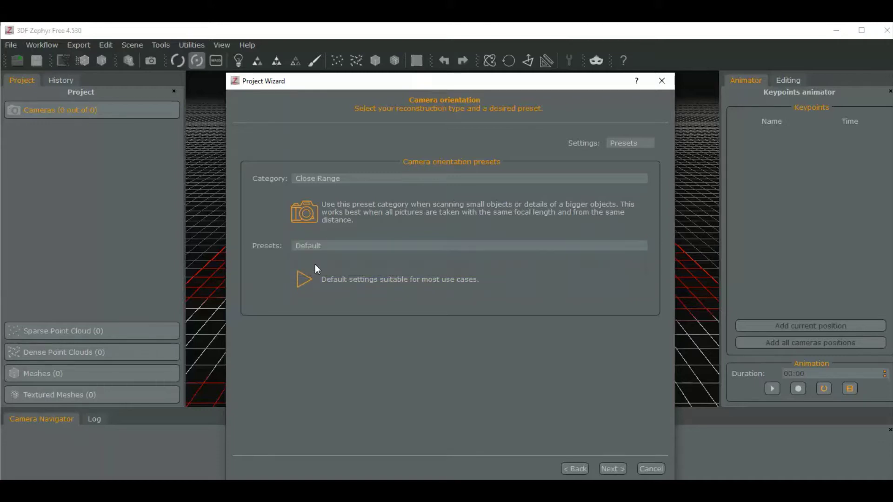
Run the sparse reconstruction on the 36 owl photos
{"action": "left_click", "coordinate": [614, 470]}
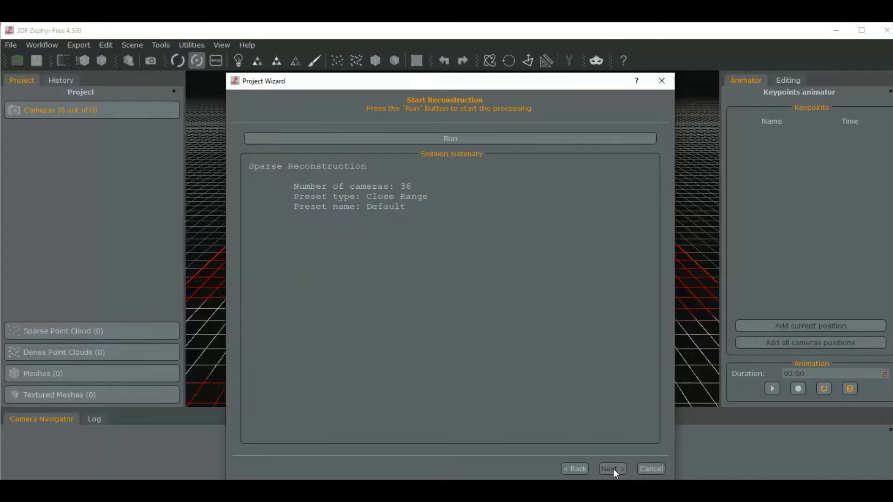
{"action": "left_click", "coordinate": [453, 139]}
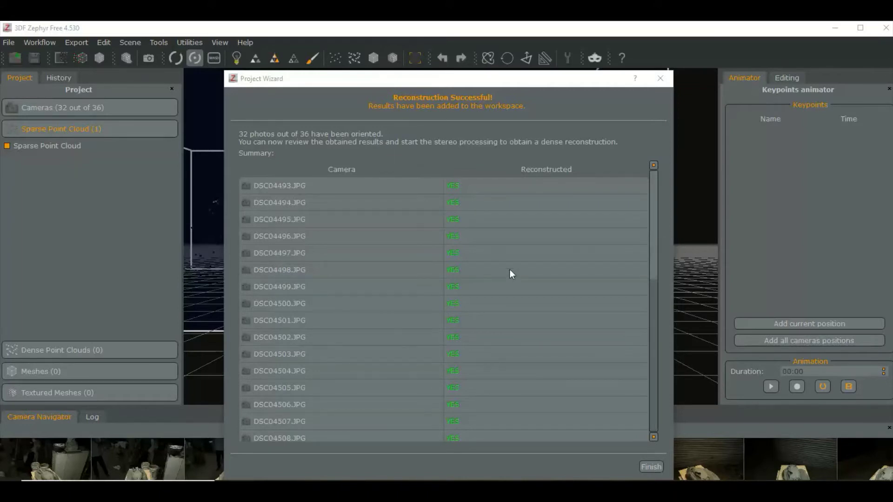
{"action": "left_click", "coordinate": [652, 468]}
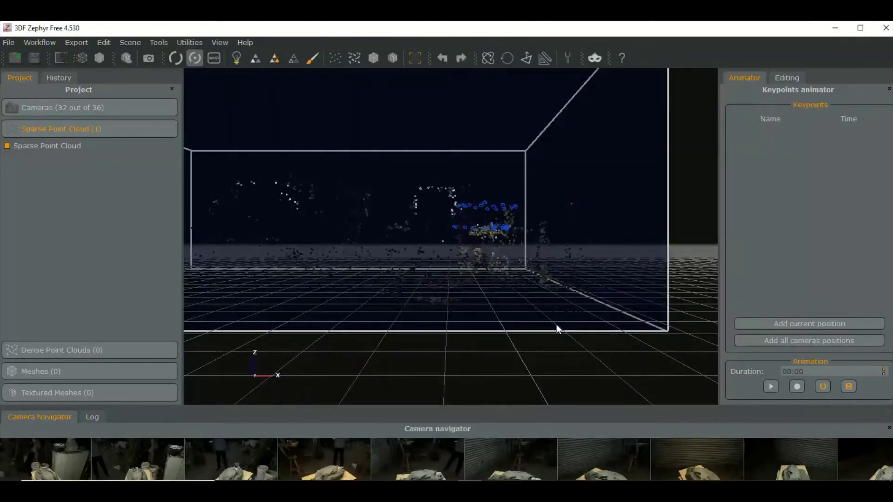
{"action": "scroll", "coordinate": [551, 298], "scroll_direction": "down", "scroll_amount": 2}
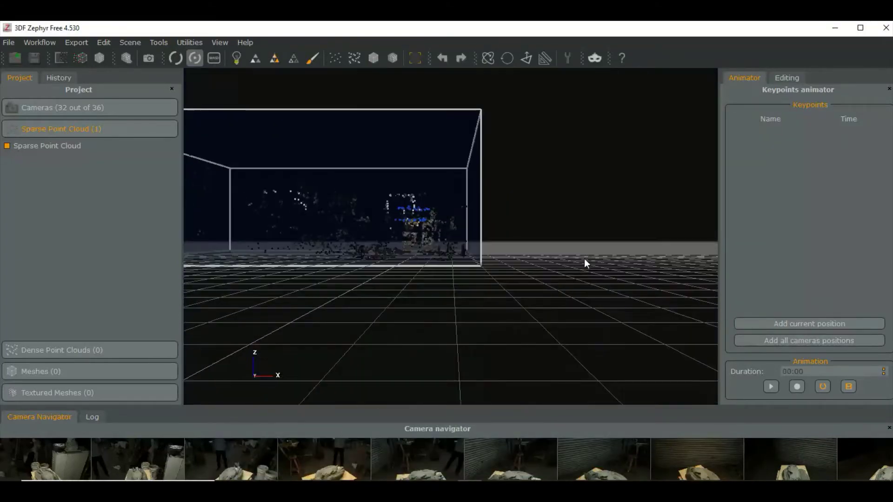
{"action": "left_click_drag", "start_coordinate": [584, 261], "coordinate": [419, 230]}
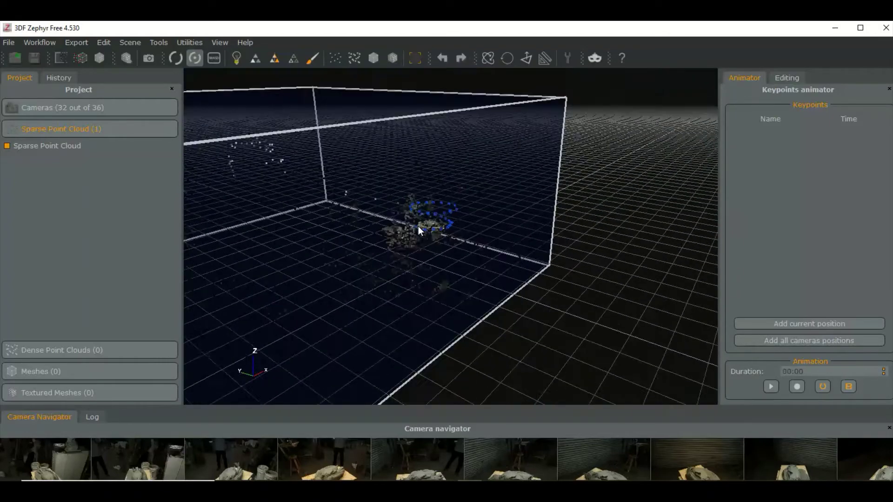
{"action": "left_click_drag", "start_coordinate": [542, 235], "coordinate": [403, 239]}
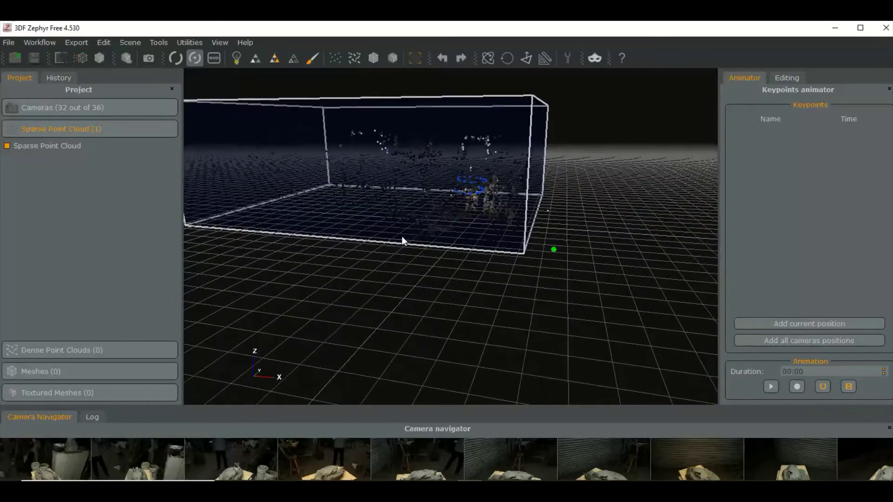
{"action": "left_click_drag", "start_coordinate": [380, 203], "coordinate": [464, 189]}
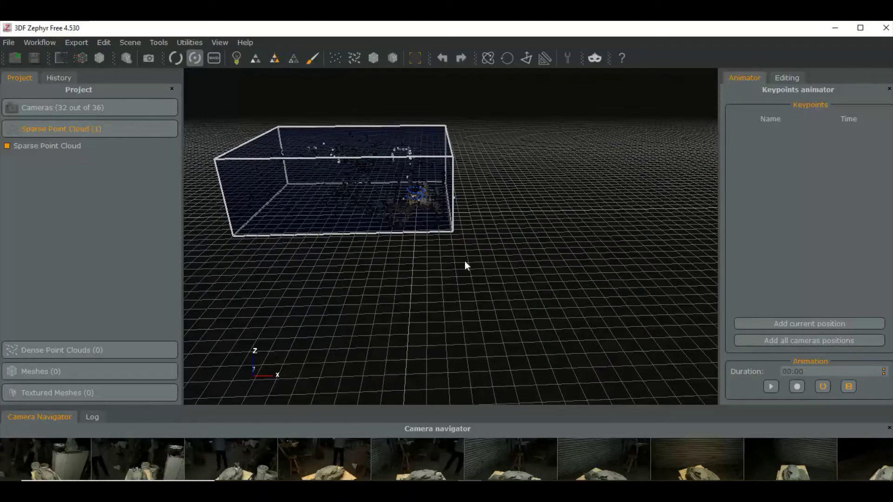
{"action": "scroll", "coordinate": [468, 257], "scroll_direction": "up", "scroll_amount": 5}
{"action": "left_click_drag", "start_coordinate": [477, 245], "coordinate": [622, 290]}
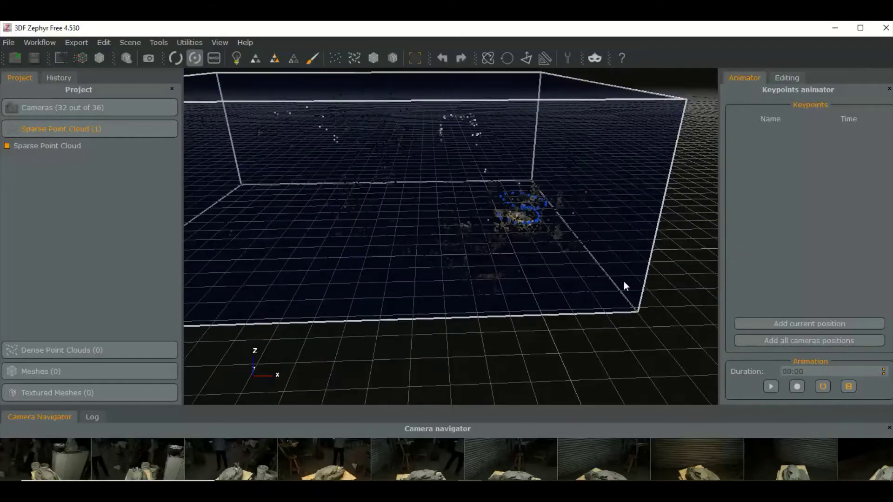
{"action": "left_click_drag", "start_coordinate": [623, 282], "coordinate": [615, 280]}
{"action": "left_click_drag", "start_coordinate": [586, 328], "coordinate": [565, 258]}
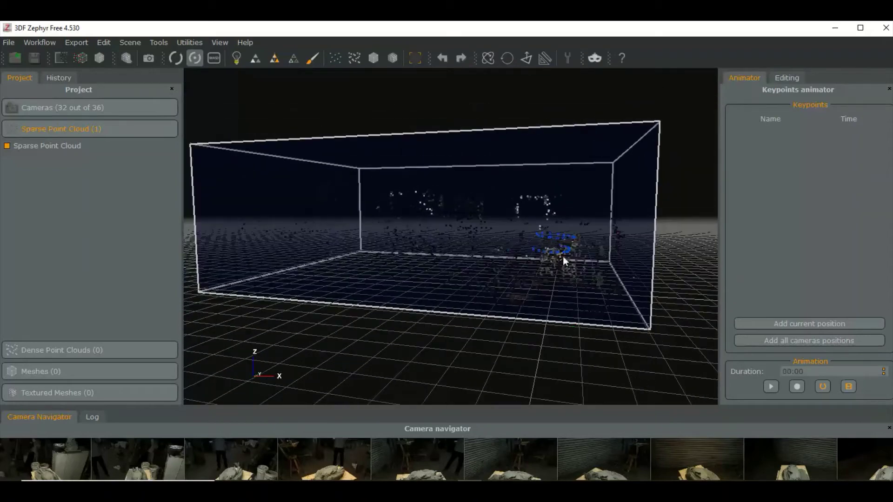
{"action": "mouse_move", "coordinate": [509, 348]}
{"action": "left_mouse_down"}
{"action": "mouse_move", "coordinate": [395, 347]}
{"action": "mouse_move", "coordinate": [483, 343]}
{"action": "mouse_move", "coordinate": [522, 357]}
{"action": "left_mouse_up"}
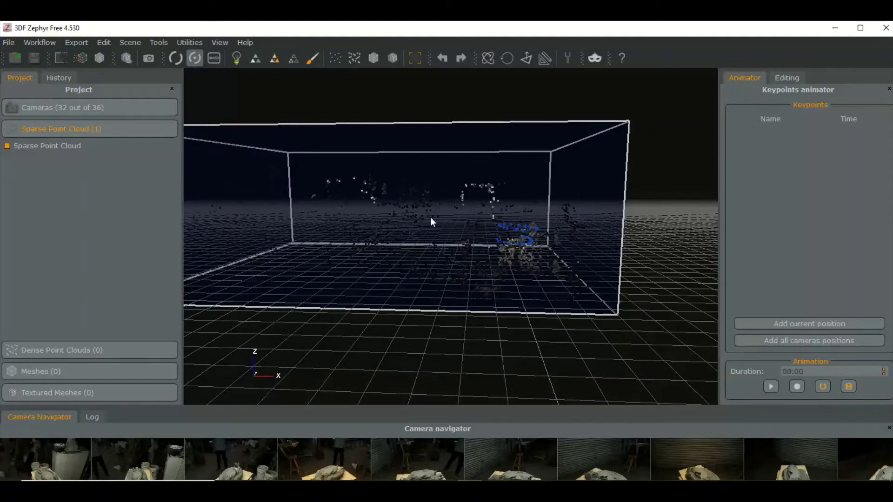
{"action": "left_click_drag", "start_coordinate": [431, 218], "coordinate": [599, 284]}
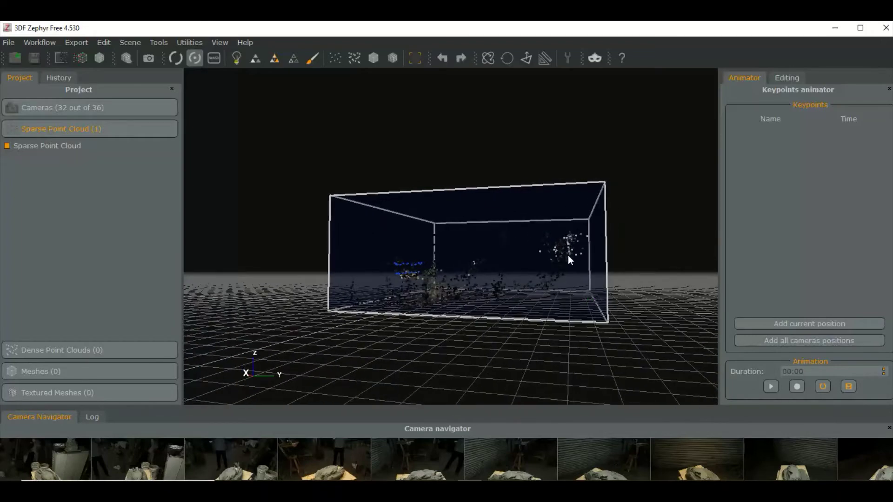
{"action": "left_click_drag", "start_coordinate": [636, 312], "coordinate": [619, 297]}
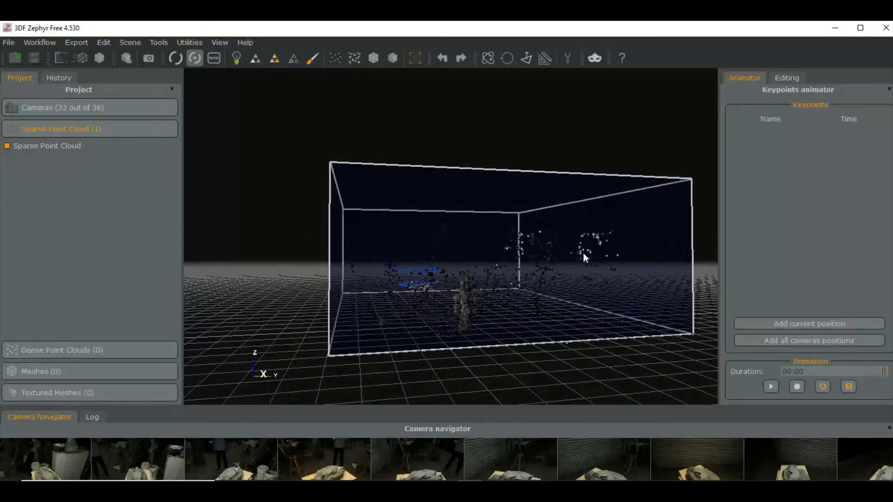
{"action": "left_click_drag", "start_coordinate": [584, 254], "coordinate": [512, 303]}
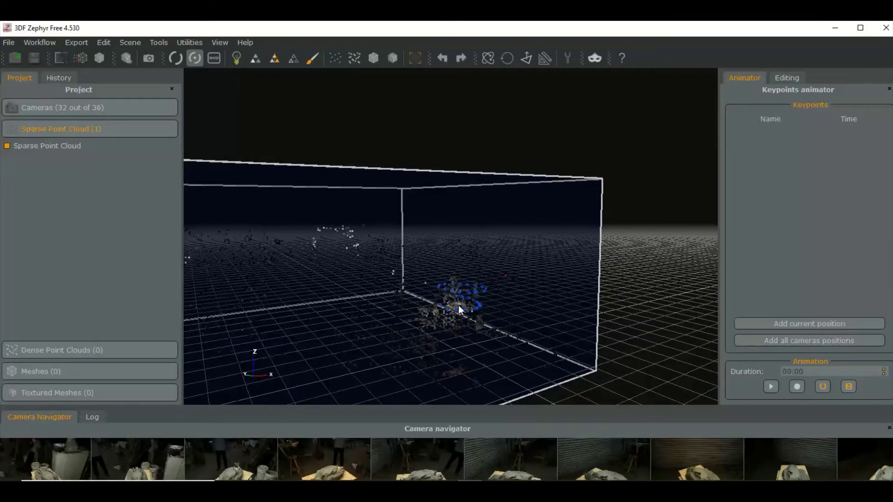
{"action": "left_click_drag", "start_coordinate": [639, 268], "coordinate": [403, 282]}
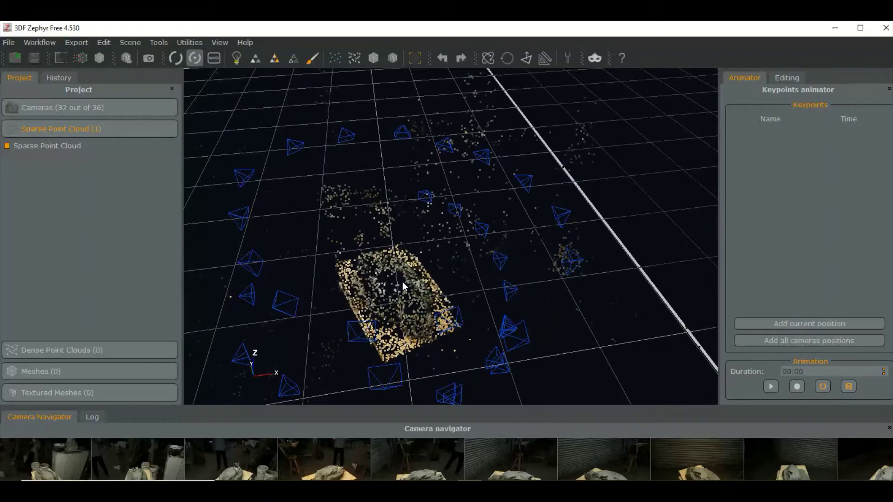
{"action": "left_click_drag", "start_coordinate": [441, 319], "coordinate": [576, 290]}
{"action": "left_click_drag", "start_coordinate": [456, 279], "coordinate": [438, 258]}
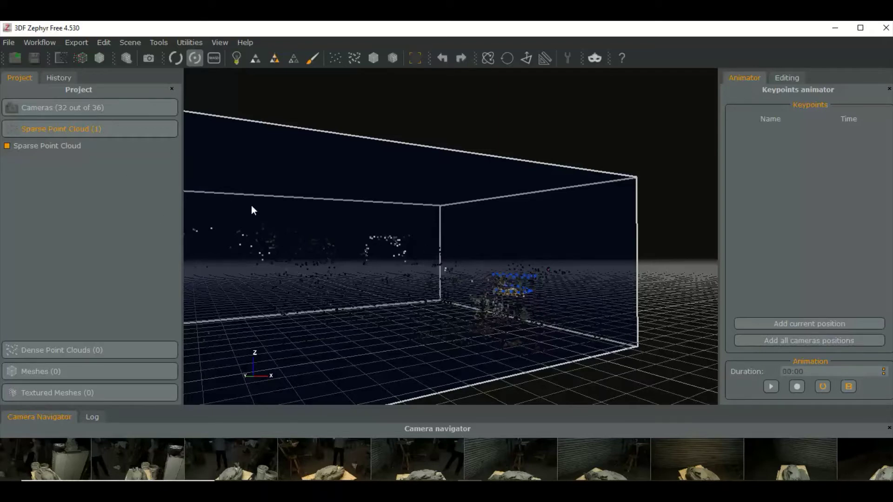
{"action": "left_click_drag", "start_coordinate": [573, 305], "coordinate": [407, 246]}
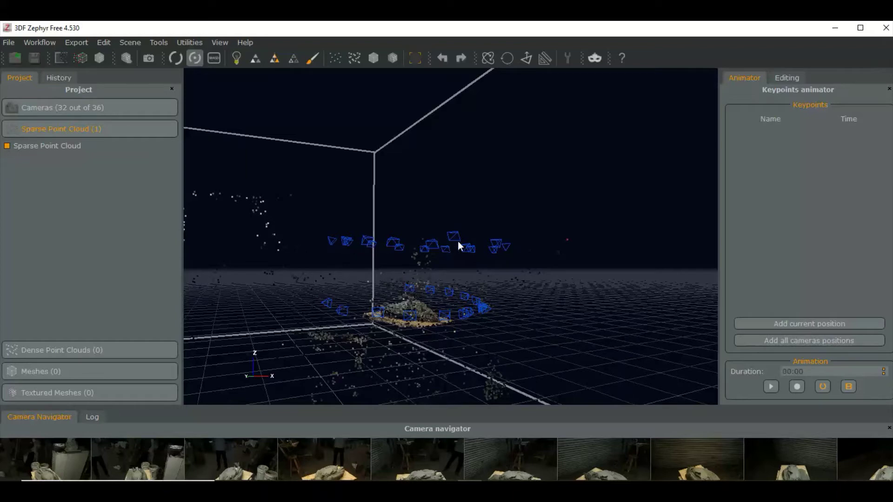
{"action": "left_click_drag", "start_coordinate": [475, 271], "coordinate": [432, 258]}
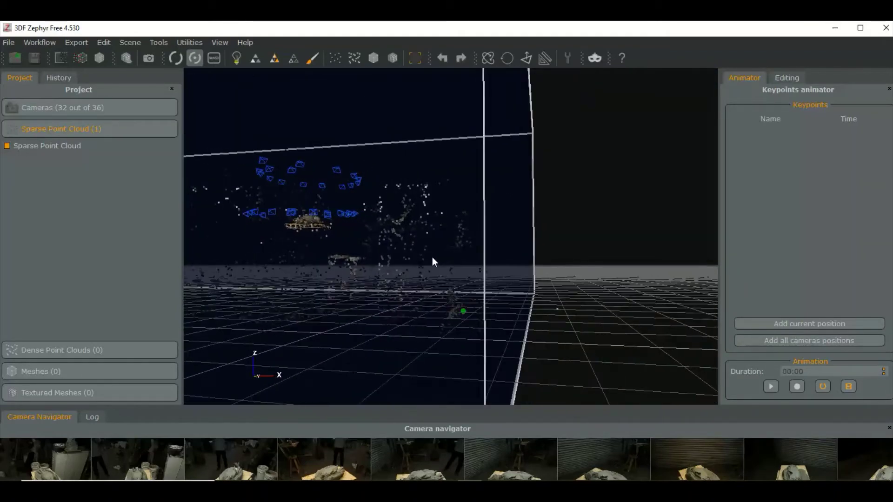
{"action": "mouse_move", "coordinate": [505, 243]}
{"action": "left_mouse_down"}
{"action": "mouse_move", "coordinate": [564, 254]}
{"action": "mouse_move", "coordinate": [515, 239]}
{"action": "left_mouse_up"}
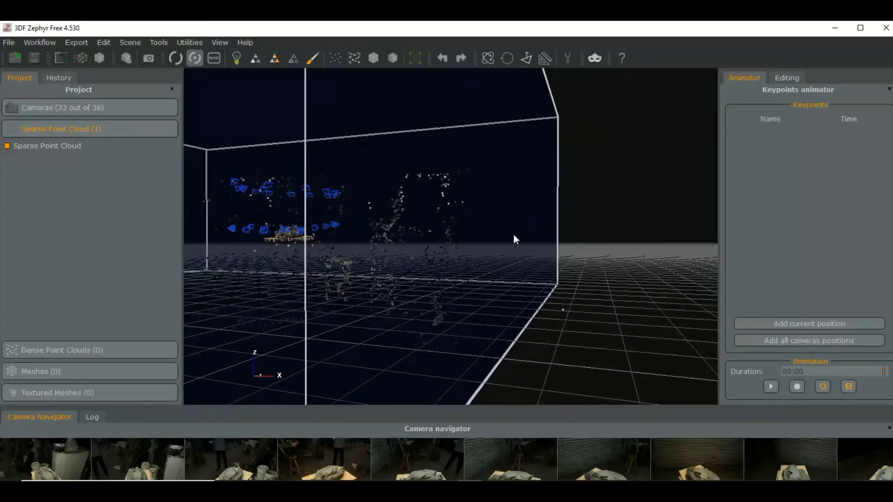
Open Edit Bounding Box from the Scene menu and zoom out to show the whole box
{"action": "left_click", "coordinate": [129, 42]}
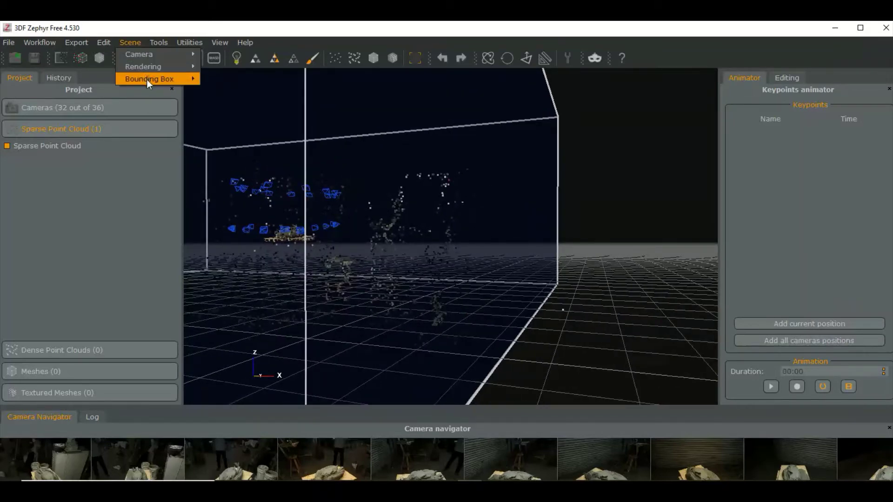
{"action": "mouse_move", "coordinate": [147, 80]}
{"action": "left_click", "coordinate": [219, 78]}
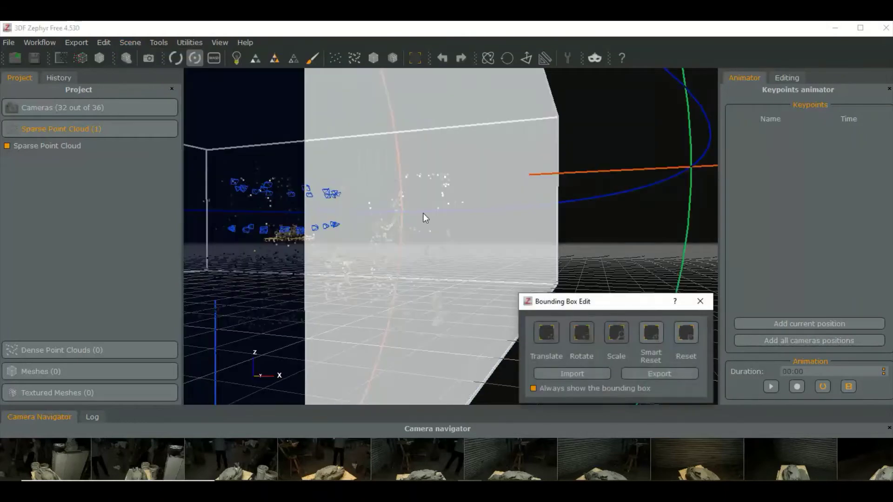
{"action": "mouse_move", "coordinate": [481, 259]}
{"action": "left_mouse_down"}
{"action": "mouse_move", "coordinate": [588, 217]}
{"action": "mouse_move", "coordinate": [611, 225]}
{"action": "left_mouse_up"}
{"action": "left_click_drag", "start_coordinate": [515, 223], "coordinate": [552, 233]}
{"action": "right_click", "coordinate": [561, 230]}
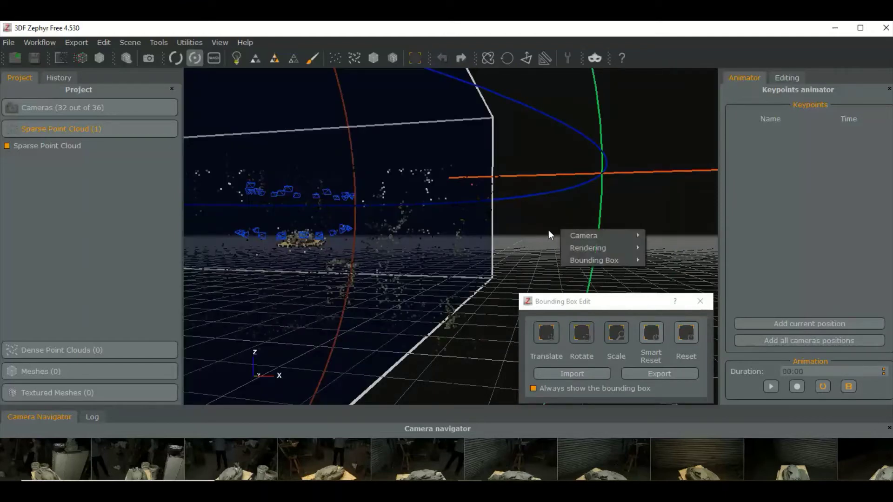
{"action": "left_click", "coordinate": [525, 241]}
{"action": "scroll", "coordinate": [509, 259], "scroll_direction": "down", "scroll_amount": 5}
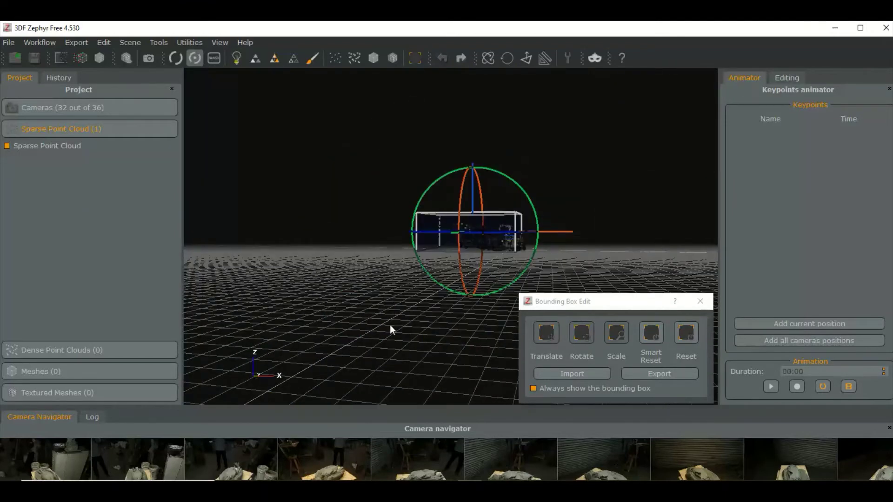
{"action": "right_click", "coordinate": [396, 341]}
{"action": "left_click_drag", "start_coordinate": [385, 217], "coordinate": [380, 356]}
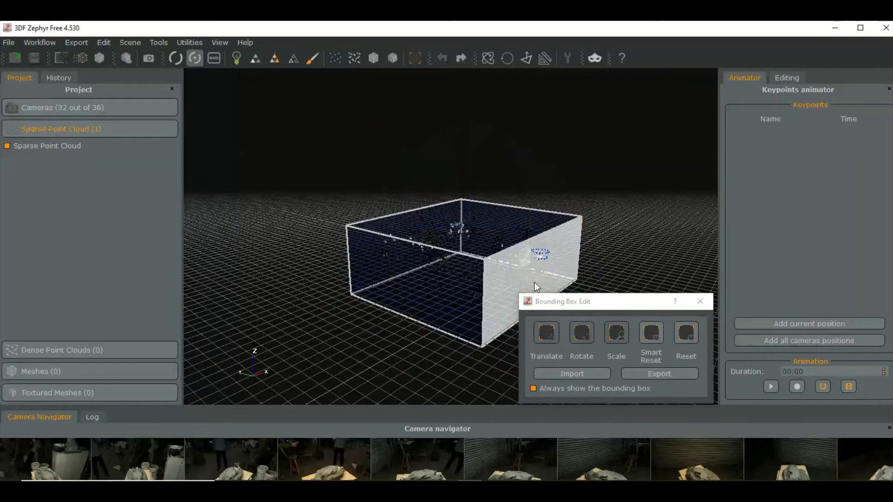
Pull the bounding box's right and left sides inward, then inspect it from other angles
{"action": "mouse_move", "coordinate": [535, 283]}
{"action": "left_mouse_down"}
{"action": "mouse_move", "coordinate": [501, 261]}
{"action": "mouse_move", "coordinate": [528, 274]}
{"action": "left_mouse_up"}
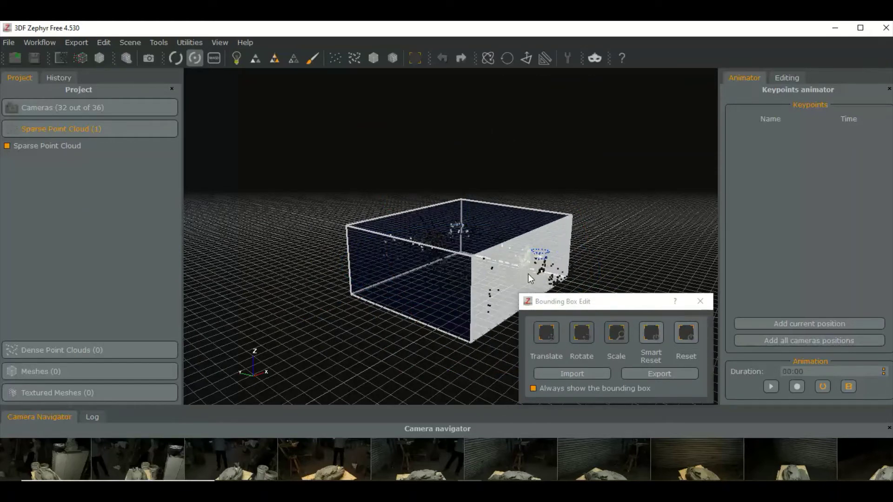
{"action": "left_click_drag", "start_coordinate": [435, 270], "coordinate": [516, 238]}
{"action": "left_click_drag", "start_coordinate": [380, 243], "coordinate": [535, 229]}
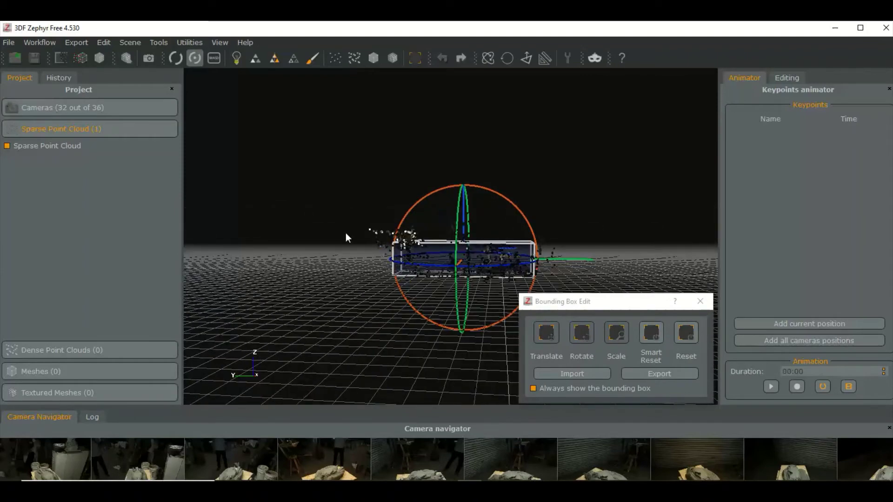
{"action": "mouse_move", "coordinate": [346, 238]}
{"action": "left_mouse_down"}
{"action": "mouse_move", "coordinate": [297, 235]}
{"action": "mouse_move", "coordinate": [313, 301]}
{"action": "mouse_move", "coordinate": [368, 302]}
{"action": "mouse_move", "coordinate": [338, 251]}
{"action": "mouse_move", "coordinate": [351, 243]}
{"action": "left_mouse_up"}
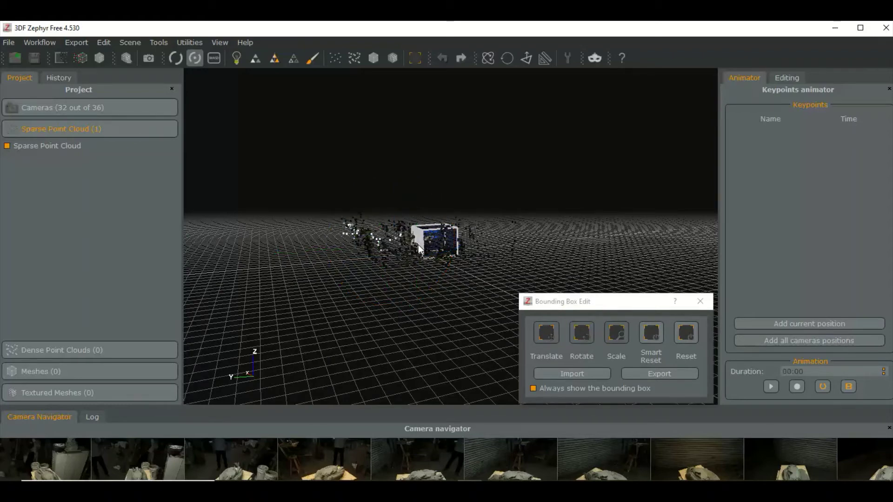
{"action": "left_click_drag", "start_coordinate": [418, 245], "coordinate": [380, 251]}
{"action": "left_click_drag", "start_coordinate": [540, 240], "coordinate": [232, 287]}
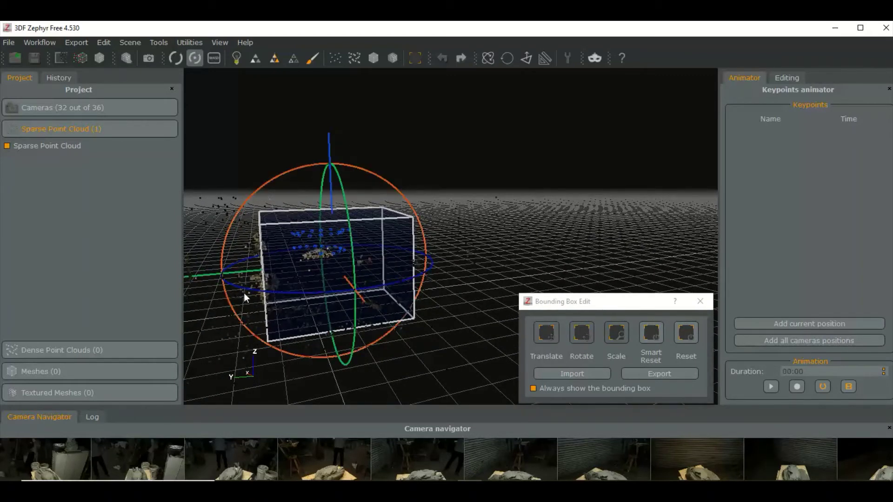
Pull the box's left side inward and lower its top face
{"action": "right_click", "coordinate": [503, 260]}
{"action": "left_click_drag", "start_coordinate": [474, 235], "coordinate": [438, 235]}
{"action": "left_click_drag", "start_coordinate": [386, 247], "coordinate": [413, 237]}
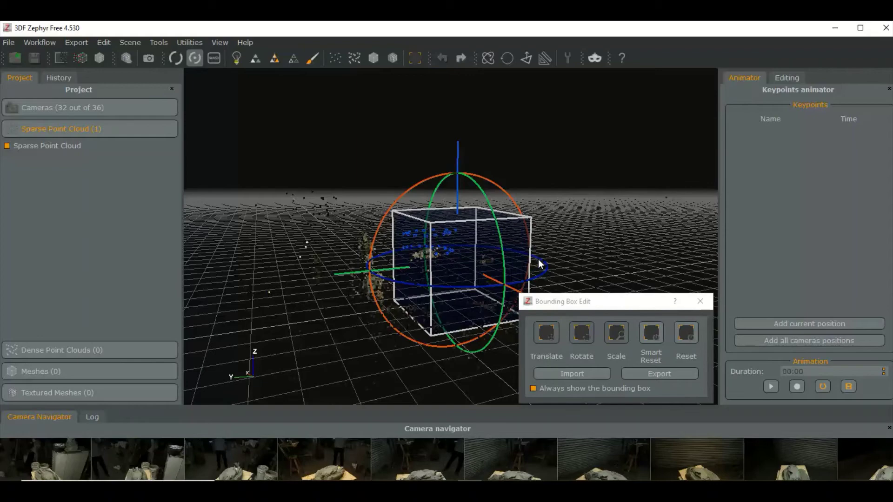
{"action": "left_click_drag", "start_coordinate": [478, 213], "coordinate": [480, 239]}
Pull in the box's right side, push the left side further and fine-tune a side
{"action": "left_click_drag", "start_coordinate": [582, 250], "coordinate": [510, 242]}
{"action": "mouse_move", "coordinate": [435, 266]}
{"action": "left_mouse_down"}
{"action": "mouse_move", "coordinate": [379, 285]}
{"action": "mouse_move", "coordinate": [384, 270]}
{"action": "mouse_move", "coordinate": [353, 251]}
{"action": "mouse_move", "coordinate": [418, 260]}
{"action": "left_mouse_up"}
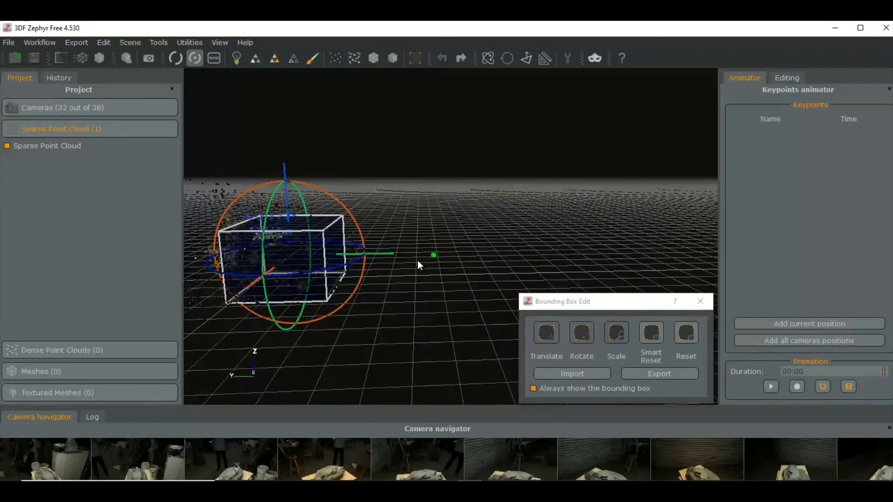
{"action": "left_click_drag", "start_coordinate": [341, 252], "coordinate": [317, 248]}
{"action": "left_click_drag", "start_coordinate": [418, 237], "coordinate": [248, 292]}
{"action": "scroll", "coordinate": [330, 250], "scroll_direction": "up", "scroll_amount": 3}
{"action": "scroll", "coordinate": [244, 291], "scroll_direction": "up", "scroll_amount": 2}
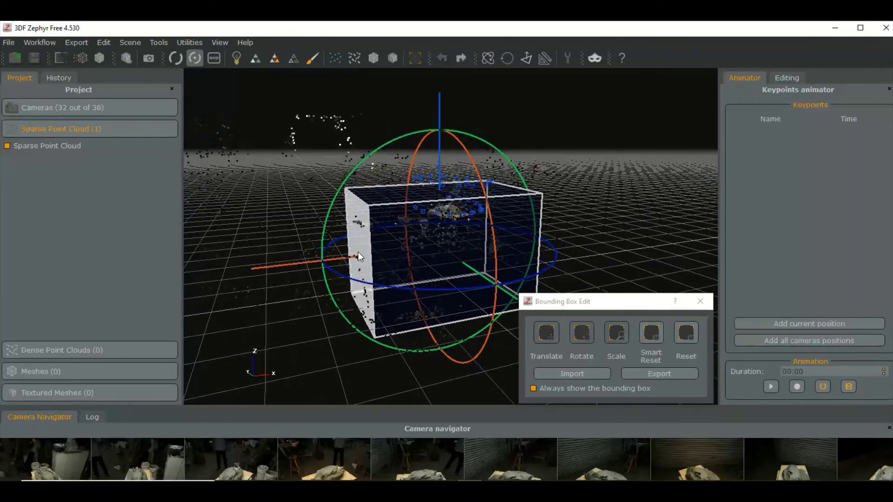
{"action": "left_click_drag", "start_coordinate": [358, 252], "coordinate": [408, 234]}
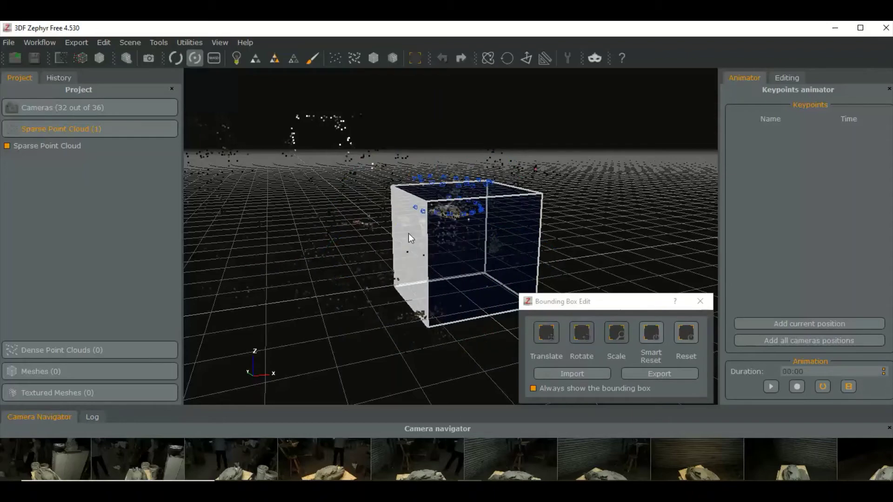
{"action": "scroll", "coordinate": [577, 248], "scroll_direction": "down", "scroll_amount": 3}
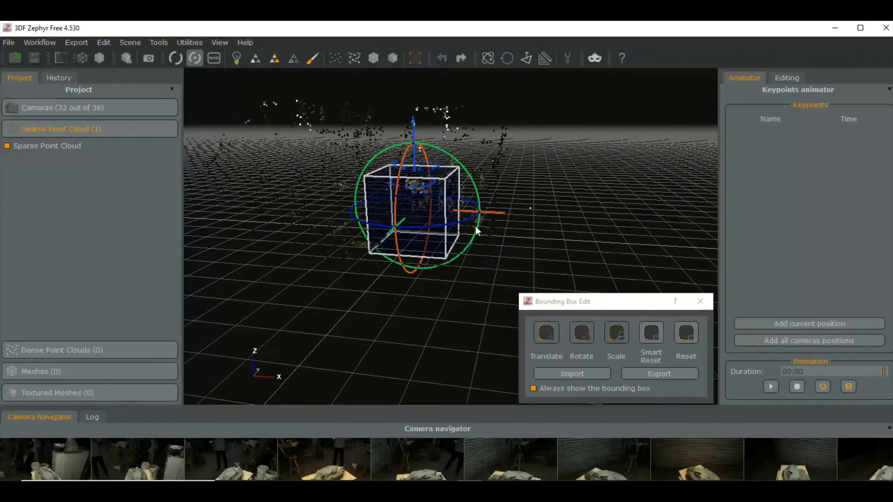
{"action": "mouse_move", "coordinate": [454, 212]}
{"action": "left_mouse_down"}
{"action": "mouse_move", "coordinate": [459, 201]}
{"action": "mouse_move", "coordinate": [445, 200]}
{"action": "left_mouse_up"}
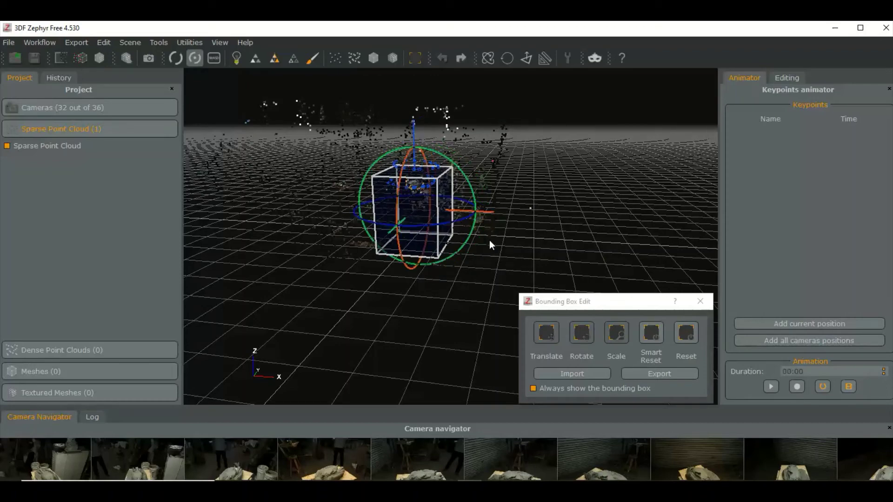
{"action": "left_click_drag", "start_coordinate": [489, 240], "coordinate": [547, 333]}
Narrow the bounding box from its right side
{"action": "left_click", "coordinate": [548, 332]}
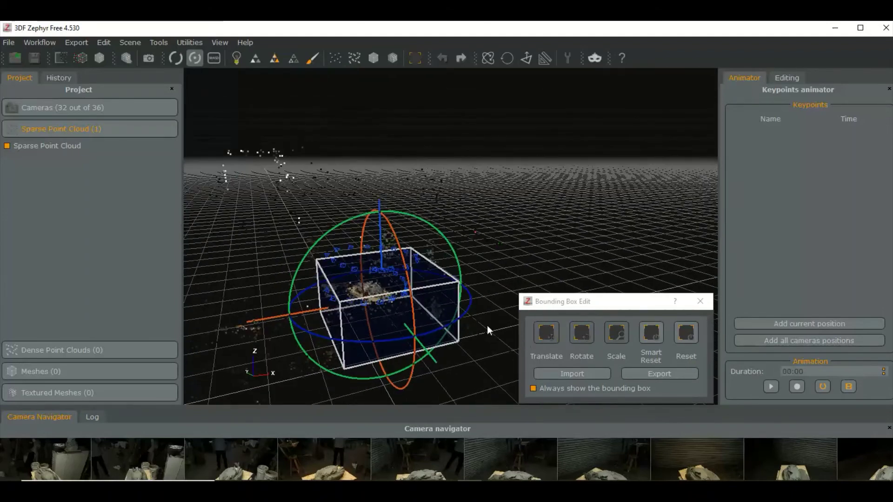
{"action": "left_click", "coordinate": [348, 302]}
{"action": "left_click_drag", "start_coordinate": [271, 264], "coordinate": [540, 242]}
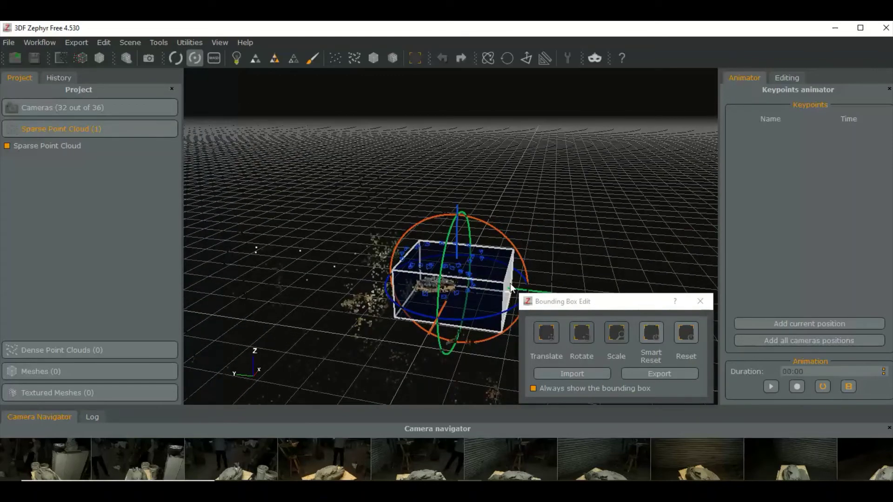
{"action": "left_click_drag", "start_coordinate": [510, 283], "coordinate": [481, 279]}
Raise the bottom face of the bounding box toward the owl's points
{"action": "left_click_drag", "start_coordinate": [303, 269], "coordinate": [344, 282]}
{"action": "left_click_drag", "start_coordinate": [462, 260], "coordinate": [465, 263]}
{"action": "left_click_drag", "start_coordinate": [405, 284], "coordinate": [600, 171]}
{"action": "left_click_drag", "start_coordinate": [415, 154], "coordinate": [421, 171]}
{"action": "left_click_drag", "start_coordinate": [538, 197], "coordinate": [556, 212]}
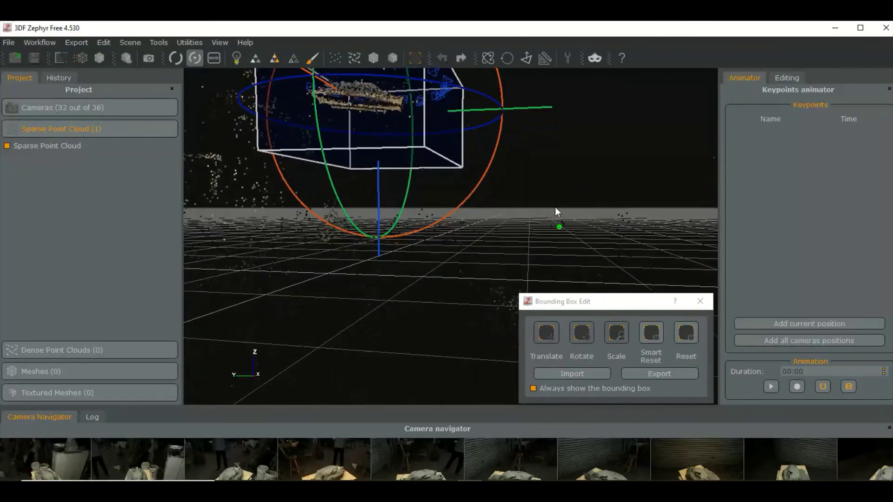
{"action": "left_click_drag", "start_coordinate": [403, 178], "coordinate": [445, 184]}
{"action": "scroll", "coordinate": [449, 204], "scroll_direction": "down", "scroll_amount": 2}
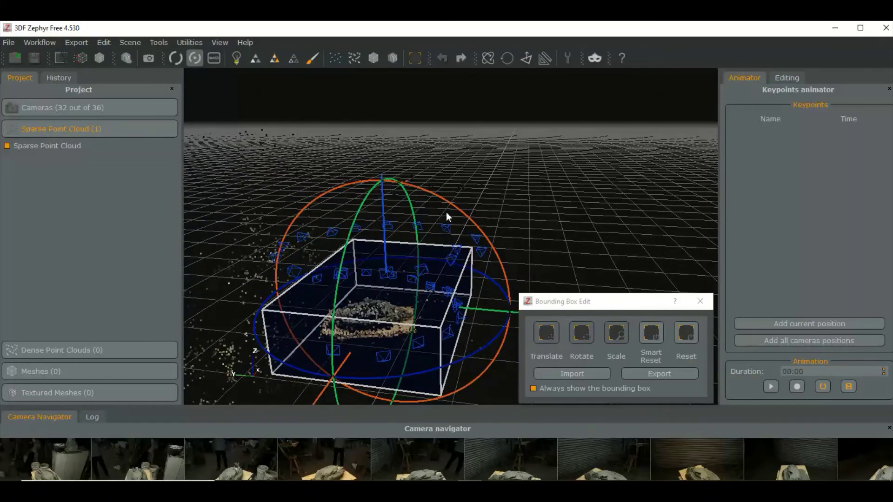
{"action": "scroll", "coordinate": [446, 212], "scroll_direction": "down", "scroll_amount": 2}
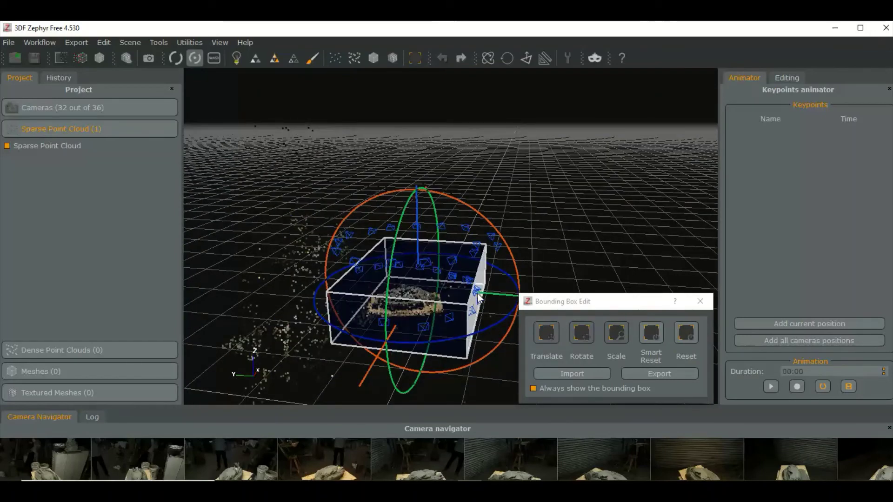
Pull the box's right side inward toward the owl's point cluster
{"action": "left_click_drag", "start_coordinate": [480, 298], "coordinate": [341, 287]}
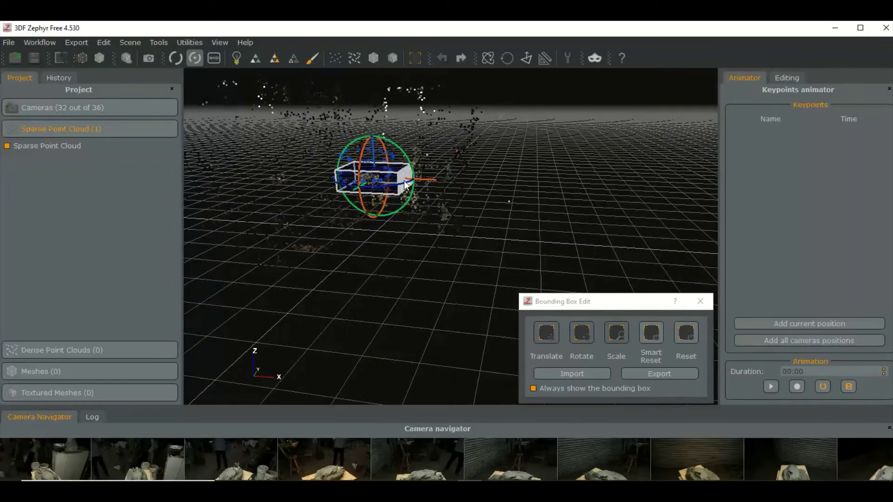
{"action": "left_click_drag", "start_coordinate": [401, 181], "coordinate": [392, 180]}
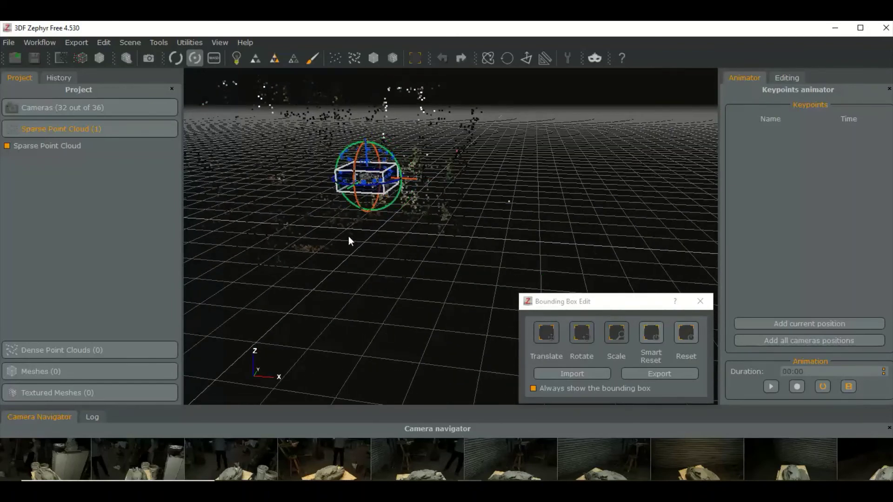
{"action": "left_click_drag", "start_coordinate": [348, 237], "coordinate": [389, 268]}
{"action": "scroll", "coordinate": [375, 254], "scroll_direction": "up", "scroll_amount": 5}
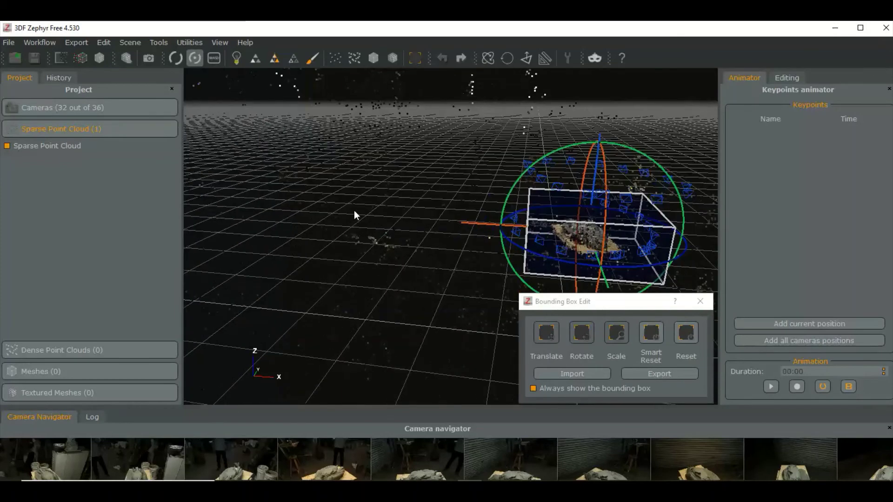
Inspect the box from front-on and oblique angles to confirm the crop
{"action": "left_click_drag", "start_coordinate": [350, 207], "coordinate": [528, 180]}
{"action": "left_click_drag", "start_coordinate": [376, 230], "coordinate": [435, 248]}
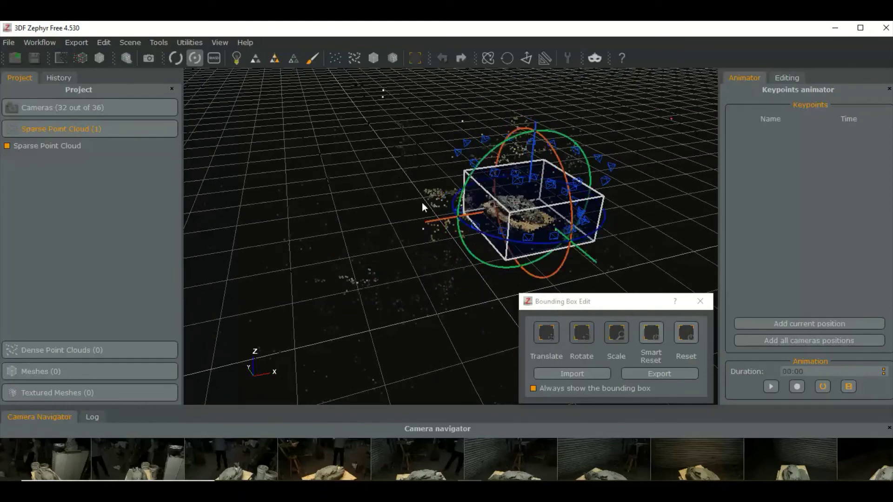
{"action": "left_click_drag", "start_coordinate": [422, 203], "coordinate": [314, 202]}
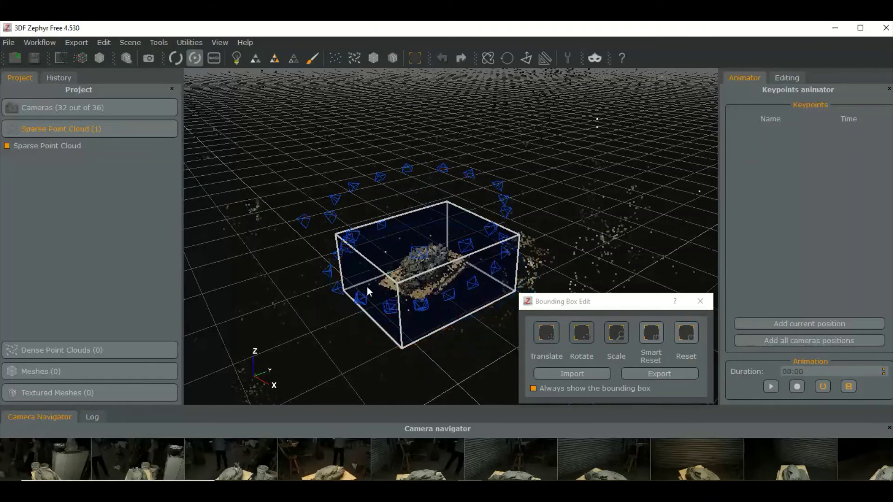
{"action": "right_click", "coordinate": [540, 229]}
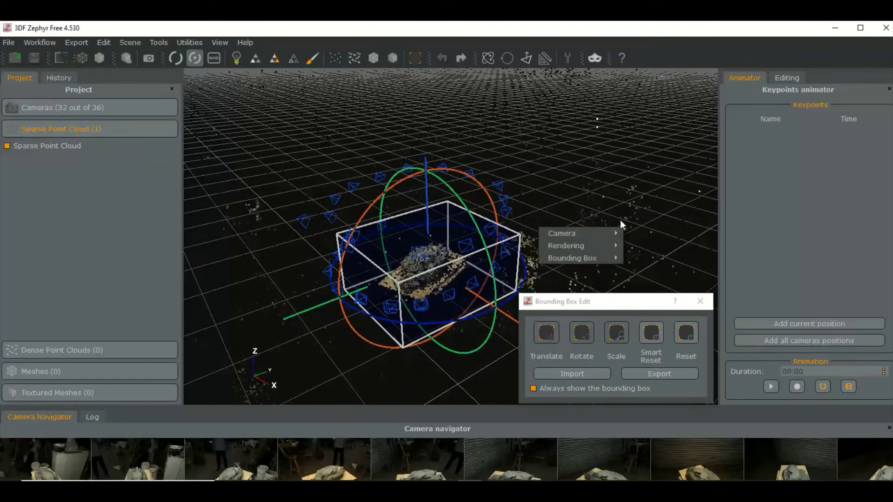
{"action": "left_click", "coordinate": [651, 228]}
{"action": "right_click", "coordinate": [670, 227]}
Confirm the fit from a top-down view and close the Bounding Box Edit dialog
{"action": "left_click", "coordinate": [665, 215]}
{"action": "left_click_drag", "start_coordinate": [669, 214], "coordinate": [577, 164]}
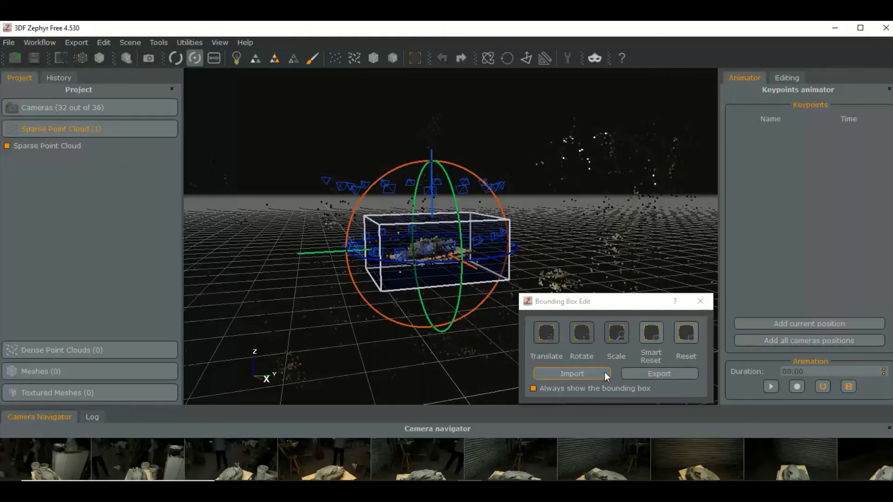
{"action": "left_click", "coordinate": [700, 304]}
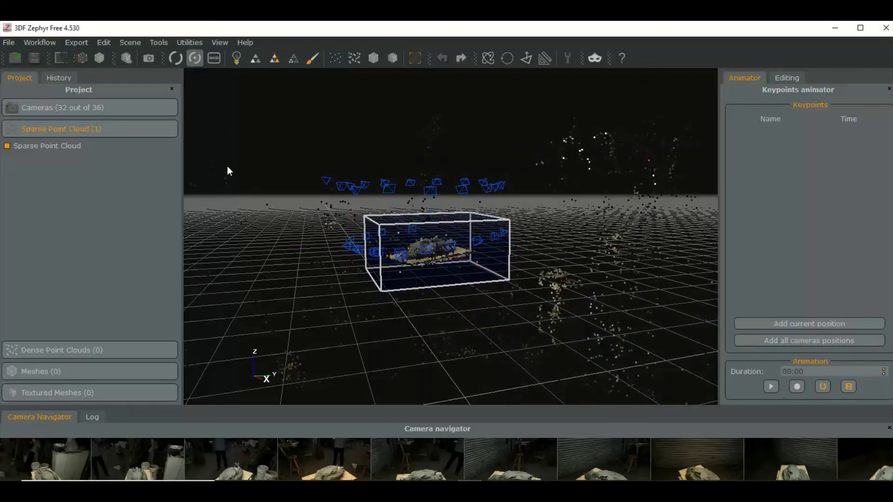